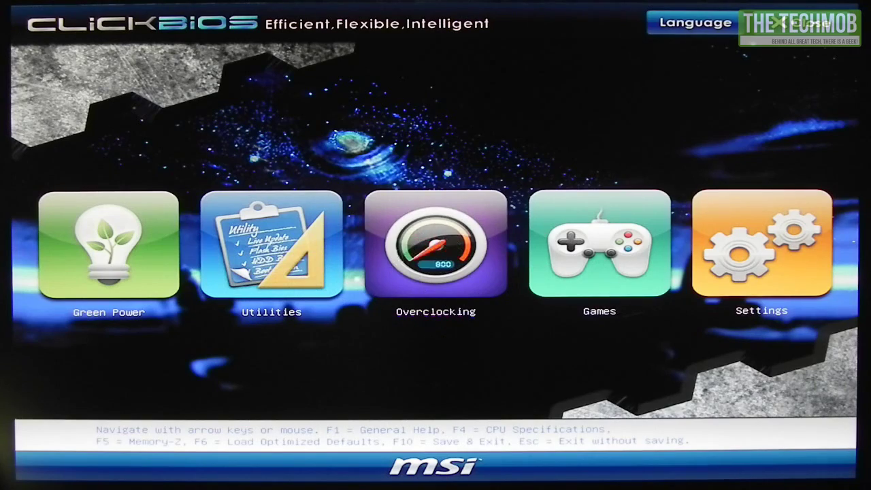
Step: Open the Overclocking settings and review the frequency, ratio and voltage options
{"action": "left_click", "coordinate": [396, 269]}
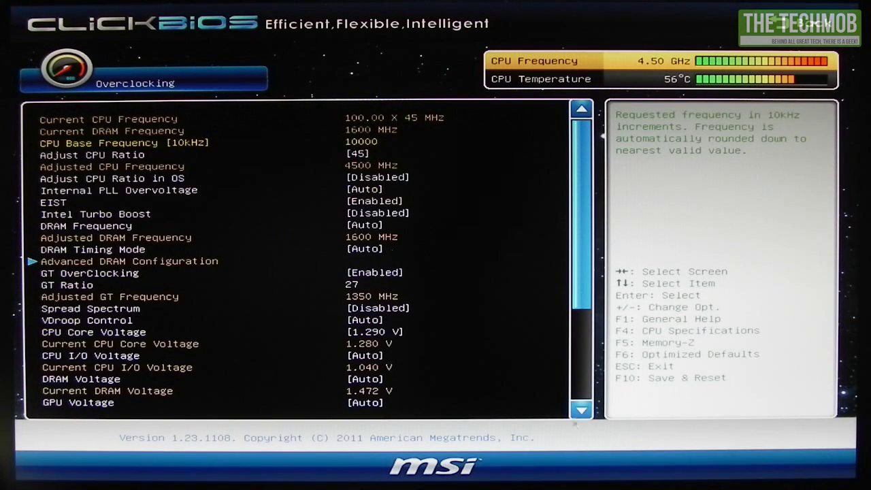
{"action": "left_click", "coordinate": [581, 410]}
{"action": "scroll", "coordinate": [581, 410], "scroll_direction": "down", "scroll_amount": 2}
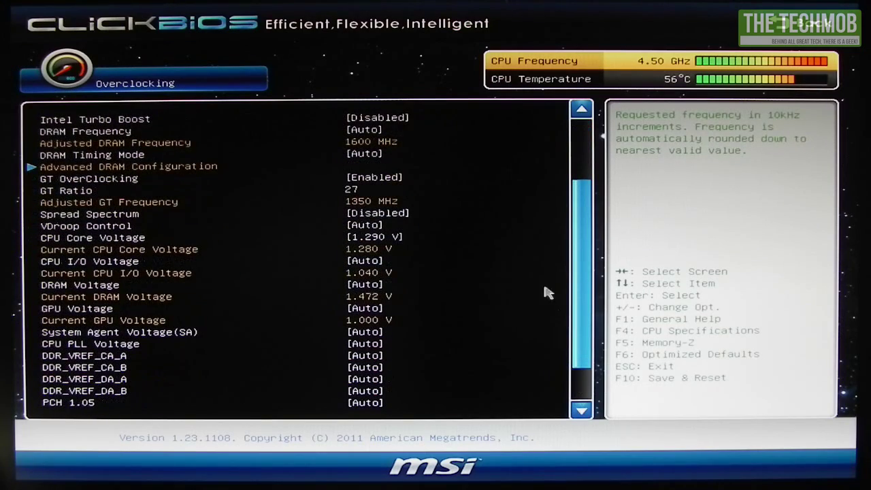
{"action": "scroll", "coordinate": [300, 258], "scroll_direction": "up", "scroll_amount": 3}
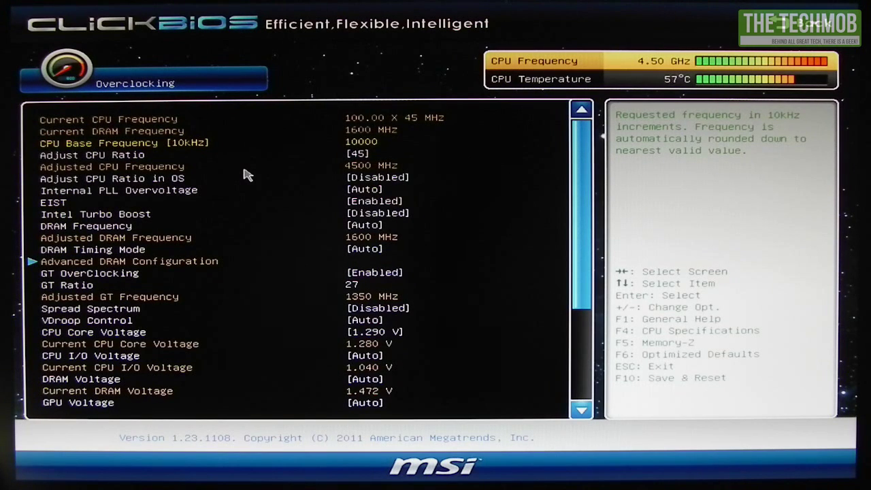
Step: Open the Adjust CPU Ratio choices and examine the multipliers between 45 and 50
{"action": "key", "text": "Down"}
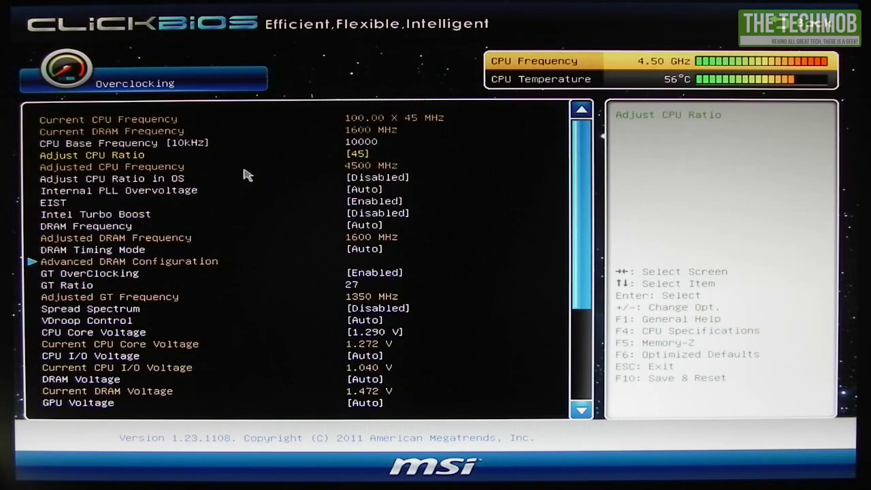
{"action": "key", "text": "Return"}
{"action": "key", "text": "Up"}
{"action": "key", "text": "Up"}
{"action": "key", "text": "Up"}
{"action": "key", "text": "Up"}
{"action": "key", "text": "Up"}
{"action": "key", "text": "Up"}
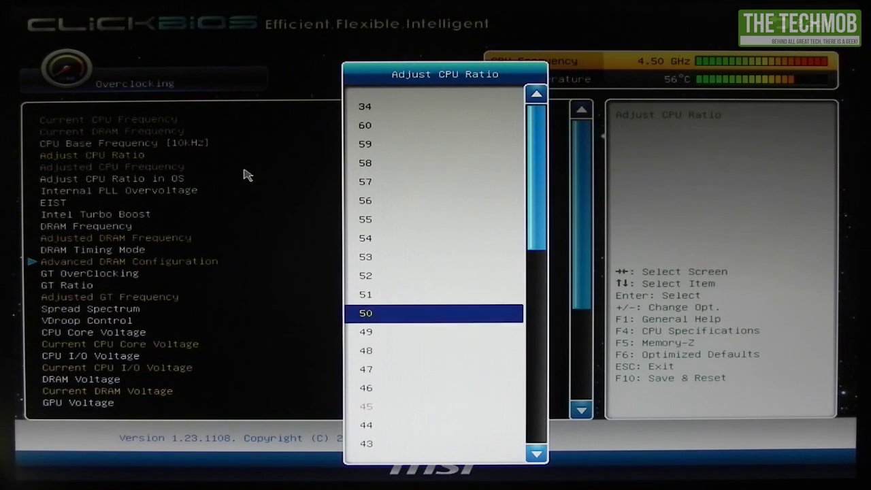
{"action": "key", "text": "Down"}
{"action": "key", "text": "Down"}
{"action": "key", "text": "Down"}
{"action": "key", "text": "Down"}
{"action": "key", "text": "Down"}
{"action": "key", "text": "Down"}
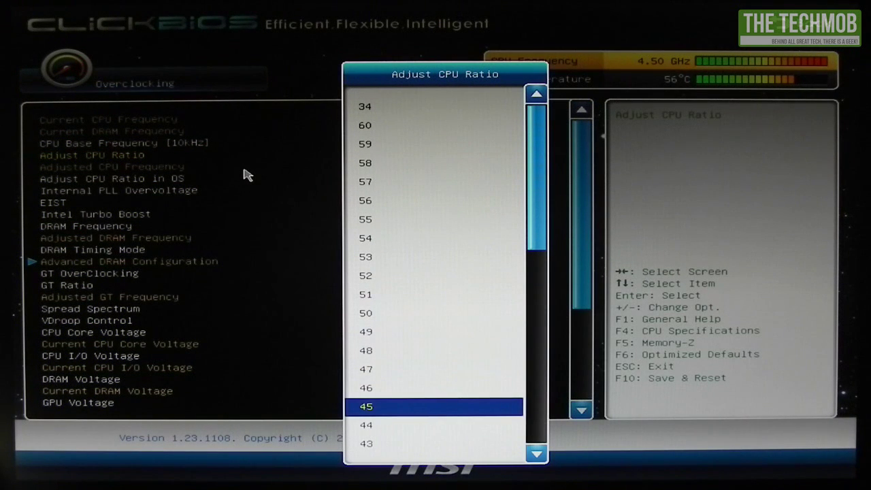
Step: Examine the lower CPU ratio choices from 45 down to 16
{"action": "key", "text": "Down"}
{"action": "key", "text": "Down"}
{"action": "key", "text": "Down"}
{"action": "key", "text": "Down"}
{"action": "key", "text": "Down"}
{"action": "key", "text": "Down"}
{"action": "key", "text": "Down"}
{"action": "key", "text": "Down"}
{"action": "key", "text": "Down"}
{"action": "key", "text": "Down"}
{"action": "key", "text": "Down"}
{"action": "key", "text": "Down"}
{"action": "key", "text": "Down"}
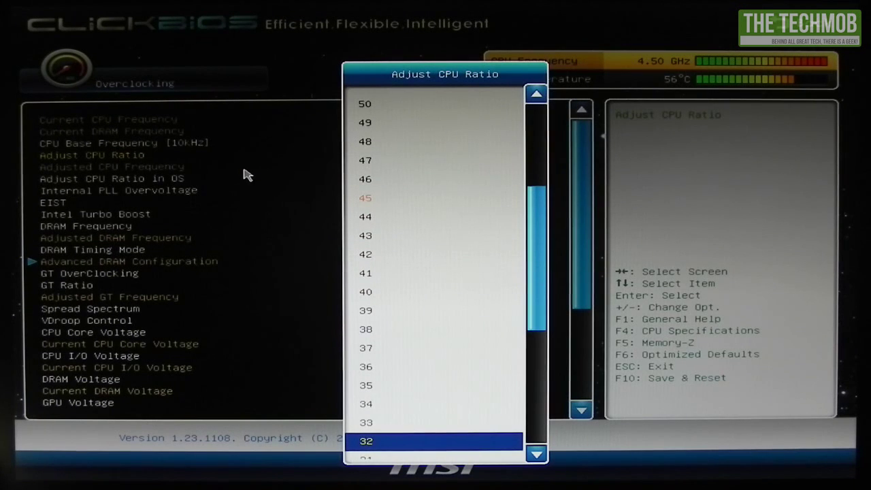
{"action": "key", "text": "Down"}
{"action": "key", "text": "Down"}
{"action": "key", "text": "Down"}
{"action": "key", "text": "Down"}
{"action": "key", "text": "Down"}
{"action": "key", "text": "Down"}
{"action": "key", "text": "Down"}
{"action": "key", "text": "Down"}
{"action": "key", "text": "Down"}
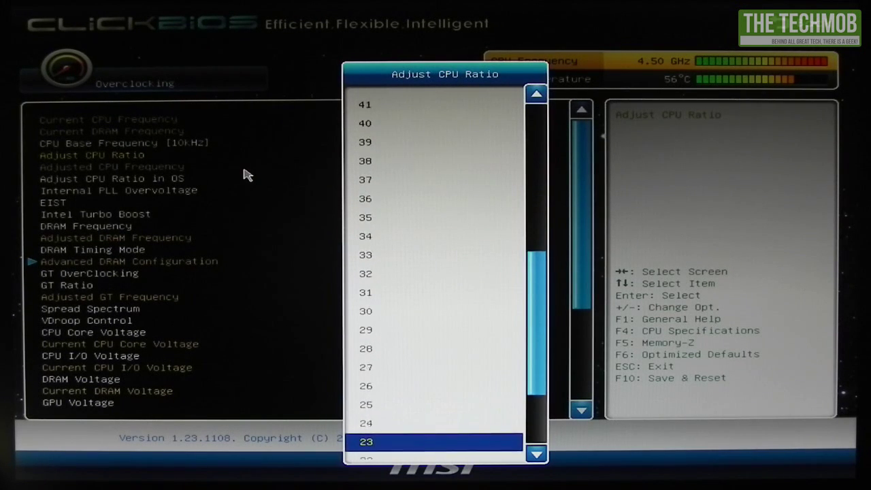
{"action": "key", "text": "Down"}
{"action": "key", "text": "Down"}
{"action": "key", "text": "Down"}
{"action": "key", "text": "Down"}
{"action": "key", "text": "Down"}
{"action": "key", "text": "Down"}
{"action": "key", "text": "Down"}
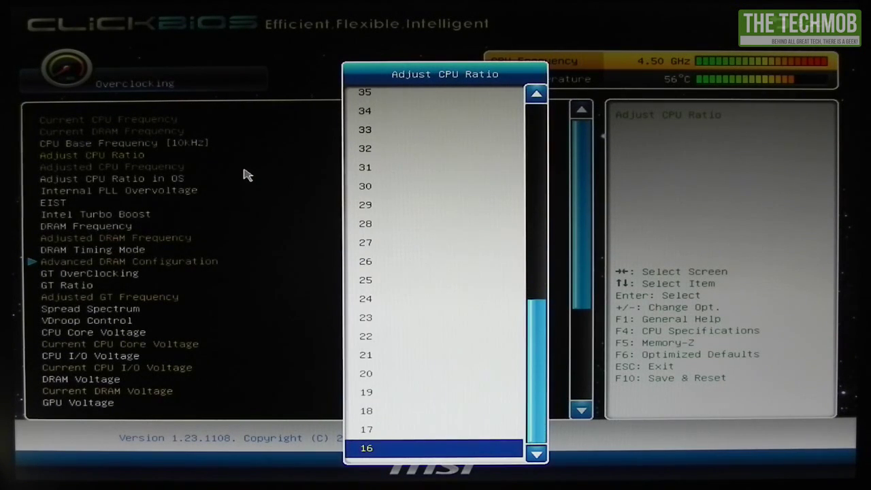
Step: Examine the CPU ratio choices from 16 back up to the maximum of 60
{"action": "key", "text": "Up"}
{"action": "key", "text": "Up"}
{"action": "key", "text": "Up"}
{"action": "key", "text": "Up"}
{"action": "key", "text": "Up"}
{"action": "key", "text": "Up"}
{"action": "key", "text": "Up"}
{"action": "key", "text": "Up"}
{"action": "key", "text": "Up"}
{"action": "key", "text": "Up"}
{"action": "key", "text": "Up"}
{"action": "key", "text": "Up"}
{"action": "key", "text": "Up"}
{"action": "key", "text": "Up"}
{"action": "key", "text": "Up"}
{"action": "key", "text": "Up"}
{"action": "key", "text": "Up"}
{"action": "key", "text": "Up"}
{"action": "key", "text": "Up"}
{"action": "key", "text": "Up"}
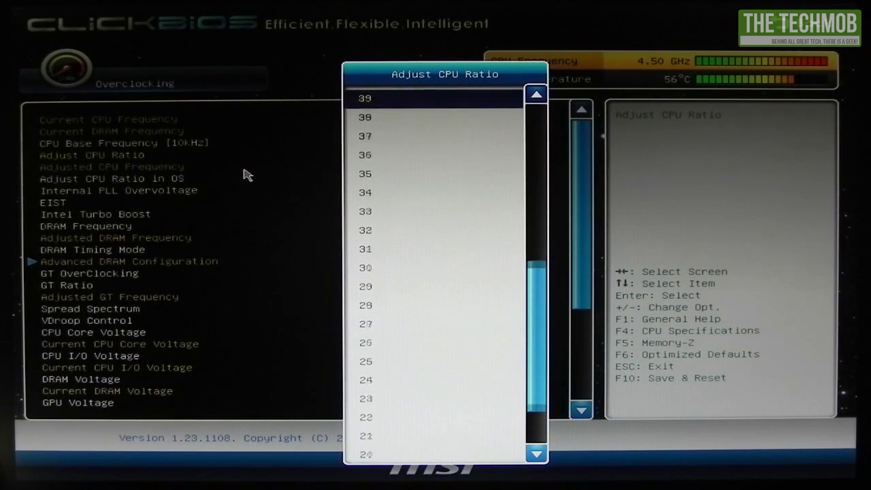
{"action": "key", "text": "Up"}
{"action": "key", "text": "Up"}
{"action": "key", "text": "Up"}
{"action": "key", "text": "Up"}
{"action": "key", "text": "Up"}
{"action": "key", "text": "Up"}
{"action": "key", "text": "Up"}
{"action": "key", "text": "Up"}
{"action": "key", "text": "Up"}
{"action": "key", "text": "Up"}
{"action": "key", "text": "Up"}
{"action": "key", "text": "Up"}
{"action": "key", "text": "Up"}
{"action": "key", "text": "Up"}
{"action": "key", "text": "Up"}
{"action": "key", "text": "Up"}
{"action": "key", "text": "Up"}
{"action": "key", "text": "Up"}
{"action": "key", "text": "Up"}
{"action": "key", "text": "Up"}
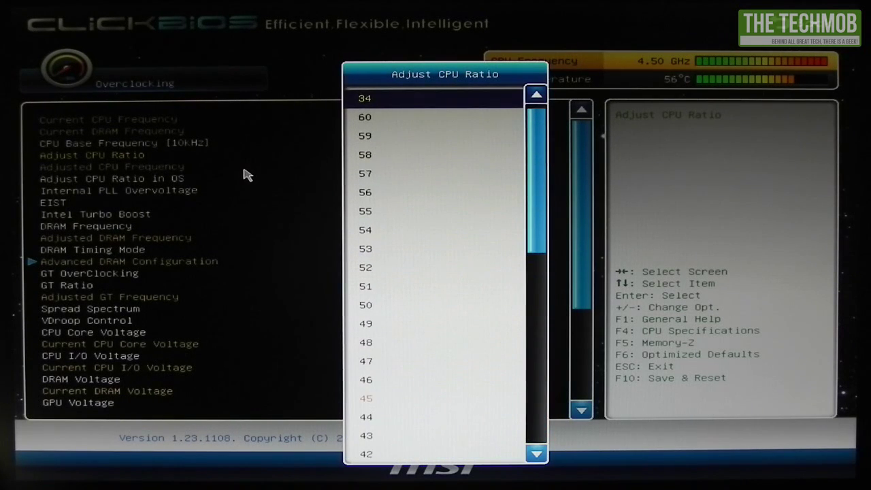
{"action": "key", "text": "Down"}
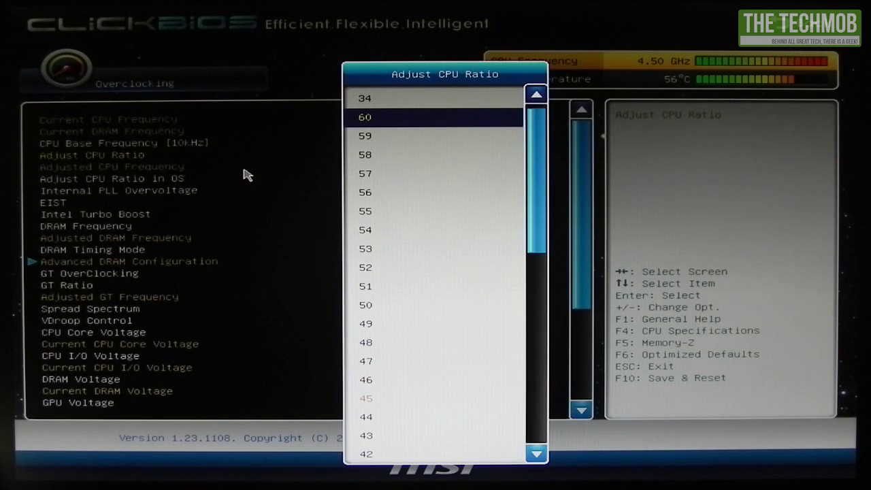
Step: Look over the CPU ratios down to 40, and confirm 45 as the CPU ratio
{"action": "key", "text": "Down"}
{"action": "key", "text": "Down"}
{"action": "key", "text": "Down"}
{"action": "key", "text": "Down"}
{"action": "key", "text": "Down"}
{"action": "key", "text": "Down"}
{"action": "key", "text": "Down"}
{"action": "key", "text": "Down"}
{"action": "key", "text": "Down"}
{"action": "key", "text": "Down"}
{"action": "key", "text": "Down"}
{"action": "key", "text": "Down"}
{"action": "key", "text": "Down"}
{"action": "key", "text": "Down"}
{"action": "key", "text": "Down"}
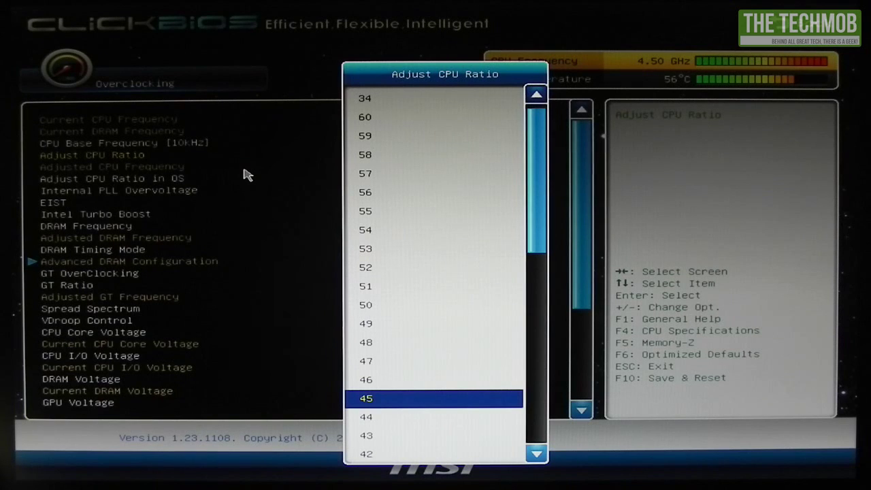
{"action": "key", "text": "Down"}
{"action": "key", "text": "Down"}
{"action": "key", "text": "Down"}
{"action": "key", "text": "Down"}
{"action": "key", "text": "Down"}
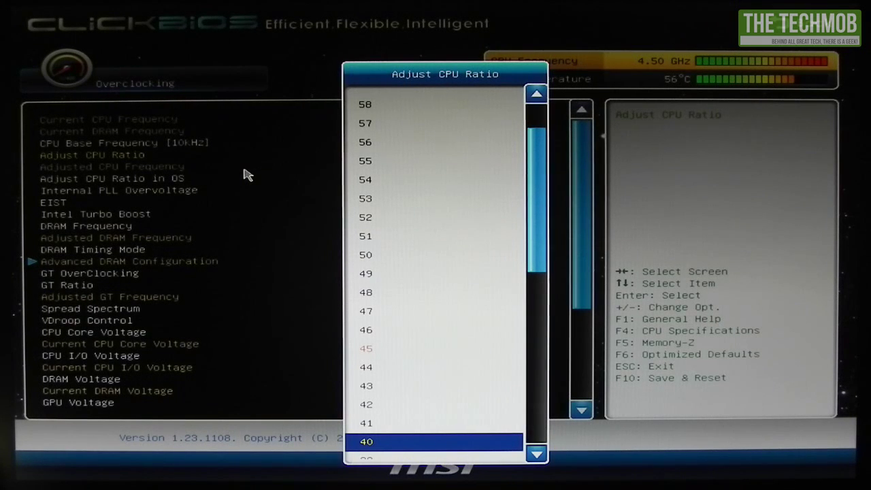
{"action": "key", "text": "Up"}
{"action": "key", "text": "Up"}
{"action": "key", "text": "Up"}
{"action": "key", "text": "Up"}
{"action": "key", "text": "Up"}
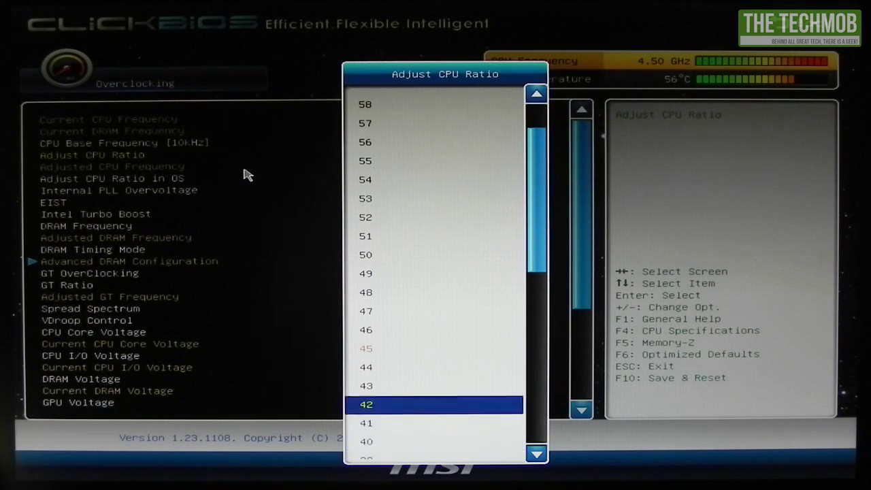
{"action": "key", "text": "Return"}
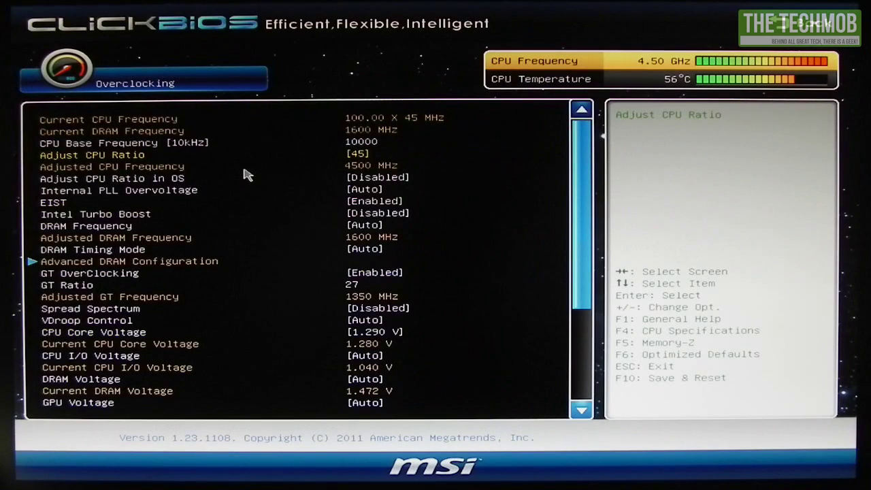
Step: Open the list of selectable CPU Core Voltage values
{"action": "key", "text": "Down"}
{"action": "key", "text": "Down"}
{"action": "key", "text": "Down"}
{"action": "key", "text": "Down"}
{"action": "key", "text": "Down"}
{"action": "key", "text": "Down"}
{"action": "key", "text": "Down"}
{"action": "key", "text": "Down"}
{"action": "key", "text": "Down"}
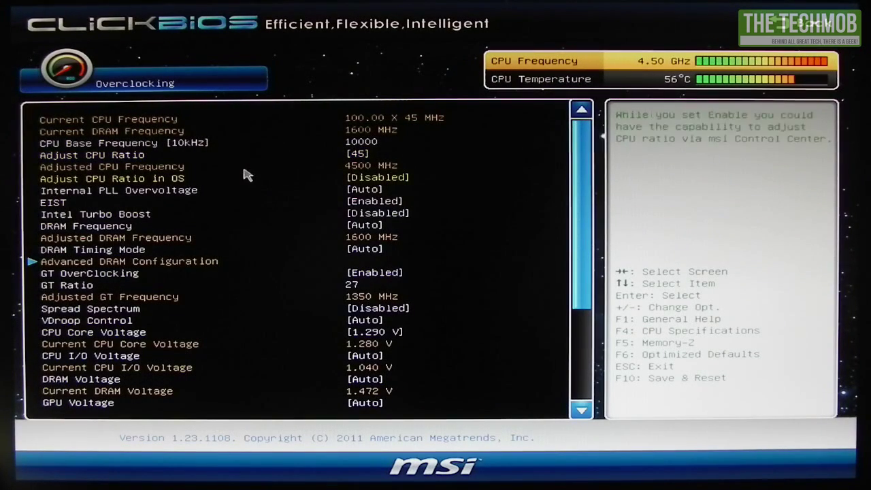
{"action": "key", "text": "Down"}
{"action": "key", "text": "Down"}
{"action": "key", "text": "Down"}
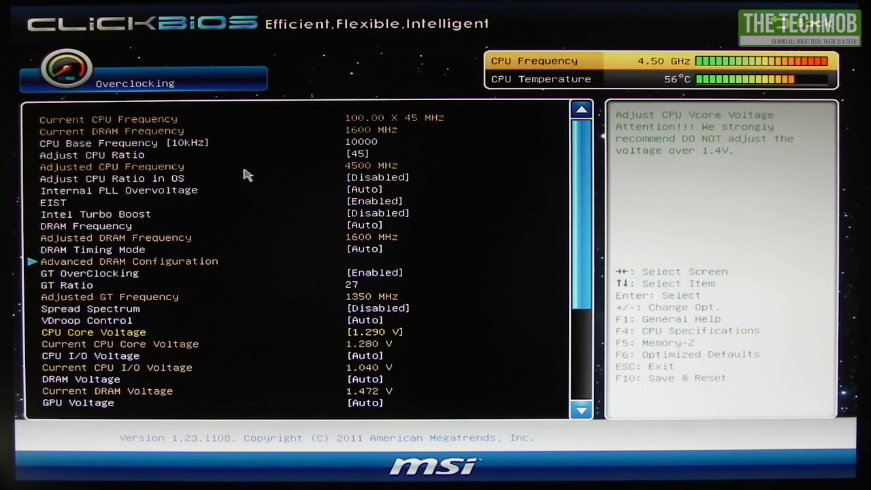
{"action": "key", "text": "Return"}
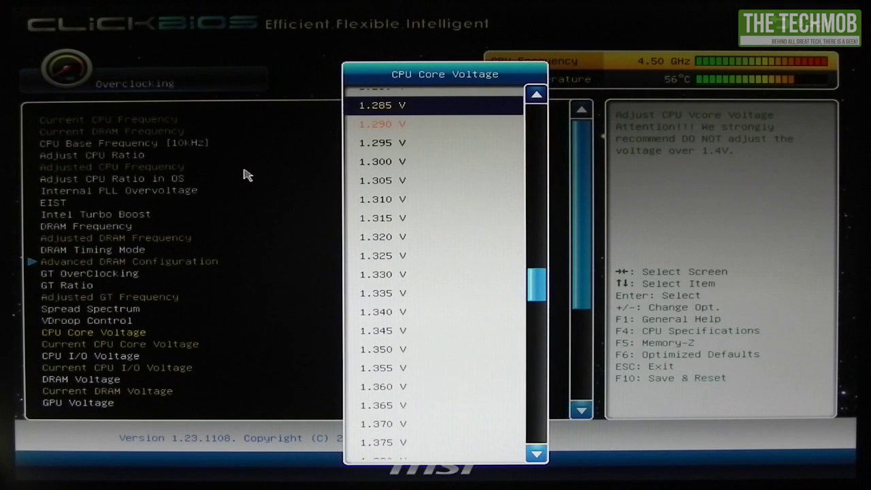
Step: Examine the CPU Core Voltage choices around 1.305 V and on down to 1.220 V
{"action": "key", "text": "Down"}
{"action": "key", "text": "Down"}
{"action": "key", "text": "Down"}
{"action": "key", "text": "Down"}
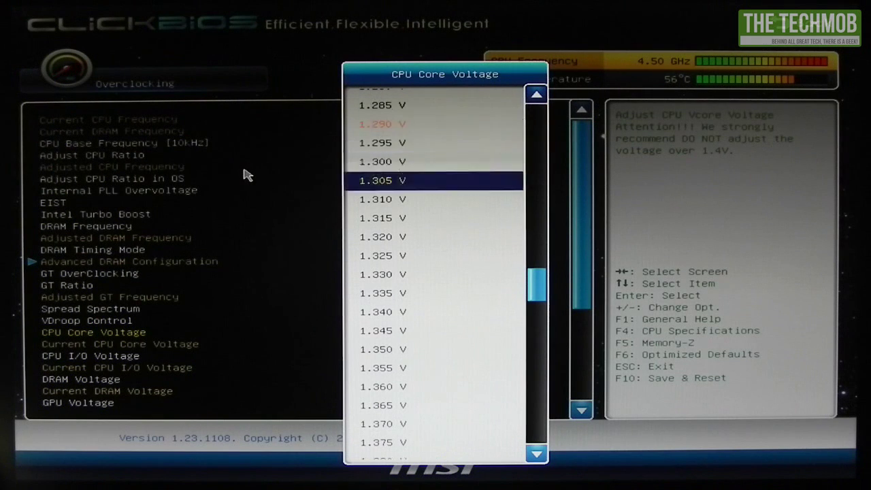
{"action": "key", "text": "Up"}
{"action": "key", "text": "Up"}
{"action": "key", "text": "Up"}
{"action": "key", "text": "Up"}
{"action": "key", "text": "Up"}
{"action": "key", "text": "Up"}
{"action": "key", "text": "Up"}
{"action": "key", "text": "Up"}
{"action": "key", "text": "Up"}
{"action": "key", "text": "Up"}
{"action": "key", "text": "Up"}
{"action": "key", "text": "Up"}
{"action": "key", "text": "Up"}
{"action": "key", "text": "Up"}
{"action": "key", "text": "Up"}
{"action": "key", "text": "Up"}
{"action": "key", "text": "Up"}
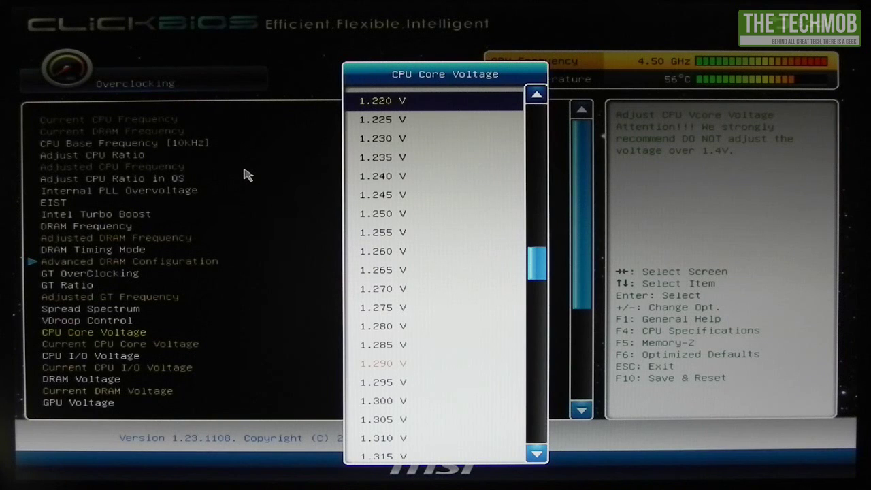
Step: Look over the CPU Core Voltage choices between 1.220 V and 1.265 V
{"action": "key", "text": "Down"}
{"action": "key", "text": "Down"}
{"action": "key", "text": "Down"}
{"action": "key", "text": "Down"}
{"action": "key", "text": "Down"}
{"action": "key", "text": "Down"}
{"action": "key", "text": "Down"}
{"action": "key", "text": "Down"}
{"action": "key", "text": "Down"}
{"action": "key", "text": "Down"}
{"action": "key", "text": "Down"}
{"action": "key", "text": "Down"}
{"action": "key", "text": "Down"}
{"action": "key", "text": "Down"}
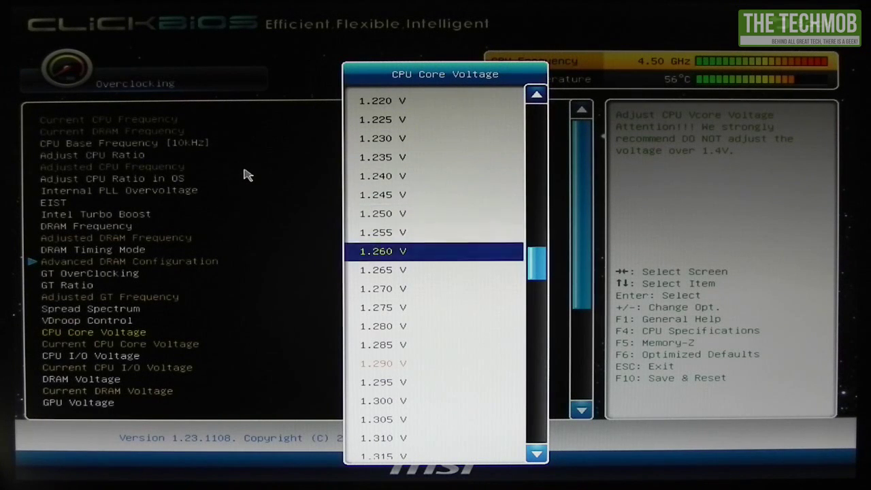
{"action": "key", "text": "Up"}
{"action": "key", "text": "Up"}
{"action": "key", "text": "Up"}
{"action": "key", "text": "Up"}
{"action": "key", "text": "Up"}
{"action": "key", "text": "Up"}
{"action": "key", "text": "Up"}
{"action": "key", "text": "Up"}
{"action": "key", "text": "Up"}
{"action": "key", "text": "Up"}
{"action": "key", "text": "Up"}
{"action": "key", "text": "Up"}
{"action": "key", "text": "Up"}
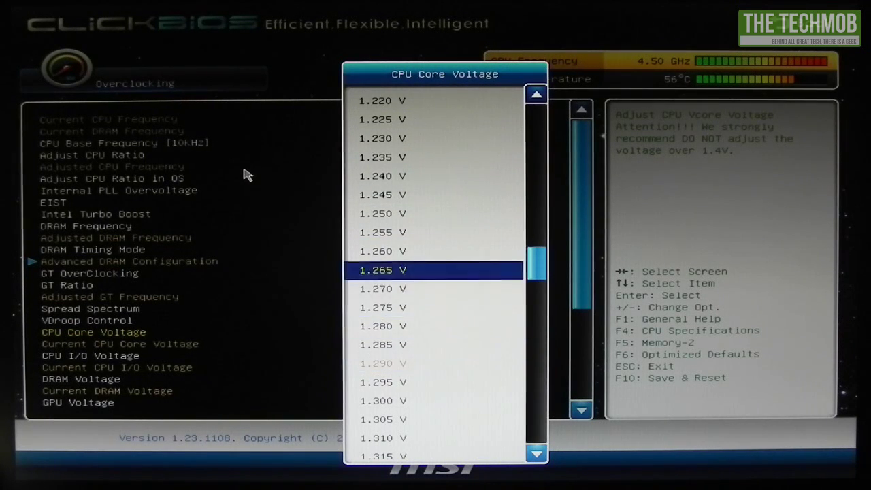
Step: Examine the lower CPU Core Voltage choices from 1.265 V down to 1.180 V
{"action": "key", "text": "Up"}
{"action": "key", "text": "Up"}
{"action": "key", "text": "Up"}
{"action": "key", "text": "Up"}
{"action": "key", "text": "Up"}
{"action": "key", "text": "Up"}
{"action": "key", "text": "Up"}
{"action": "key", "text": "Up"}
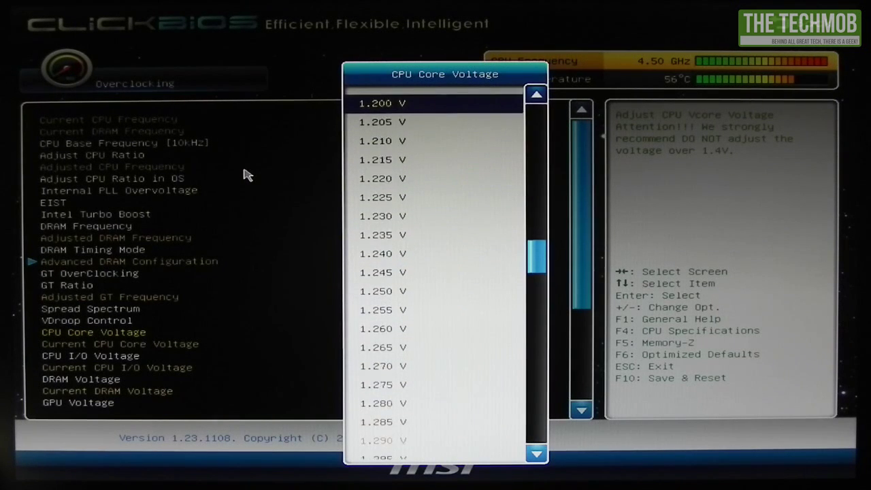
{"action": "key", "text": "Up"}
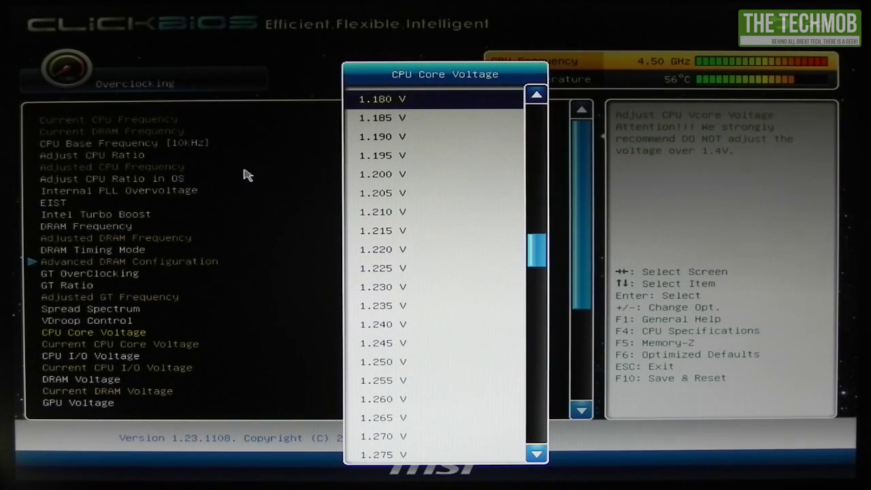
Step: Compare the CPU Core Voltage choices around 1.200 V, between 1.180 V and 1.215 V
{"action": "key", "text": "Down"}
{"action": "key", "text": "Down"}
{"action": "key", "text": "Down"}
{"action": "key", "text": "Down"}
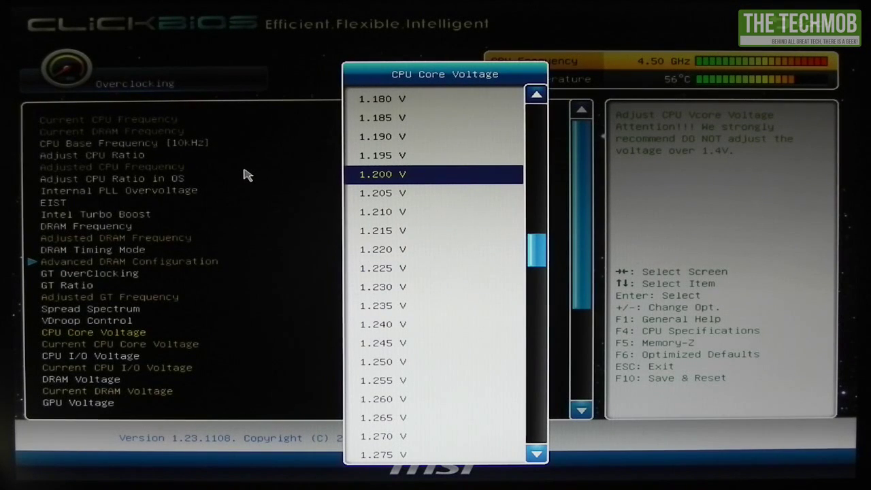
{"action": "key", "text": "Down"}
{"action": "key", "text": "Down"}
{"action": "key", "text": "Down"}
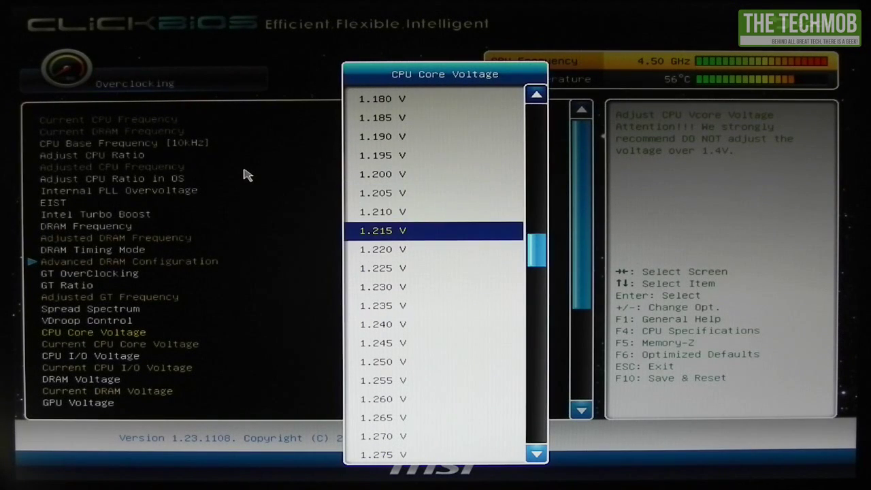
{"action": "key", "text": "Up"}
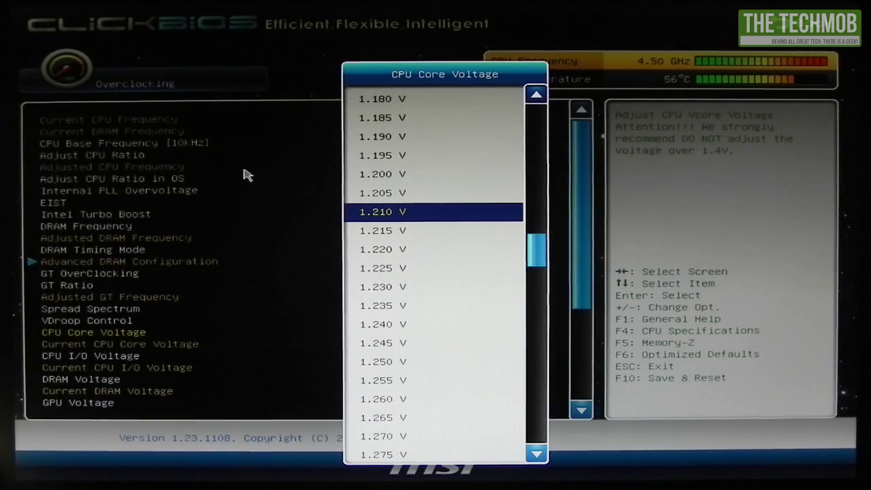
{"action": "key", "text": "Up"}
{"action": "key", "text": "Up"}
{"action": "key", "text": "Up"}
{"action": "key", "text": "Up"}
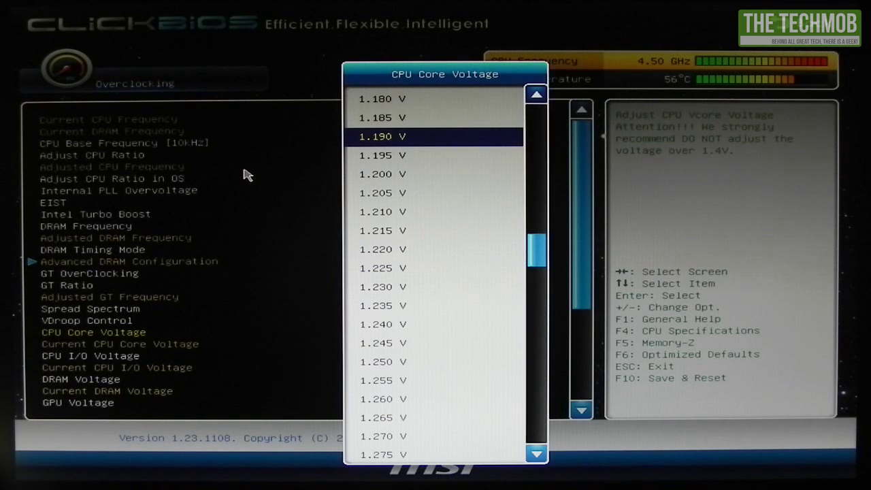
{"action": "key", "text": "Down"}
{"action": "key", "text": "Down"}
{"action": "key", "text": "Down"}
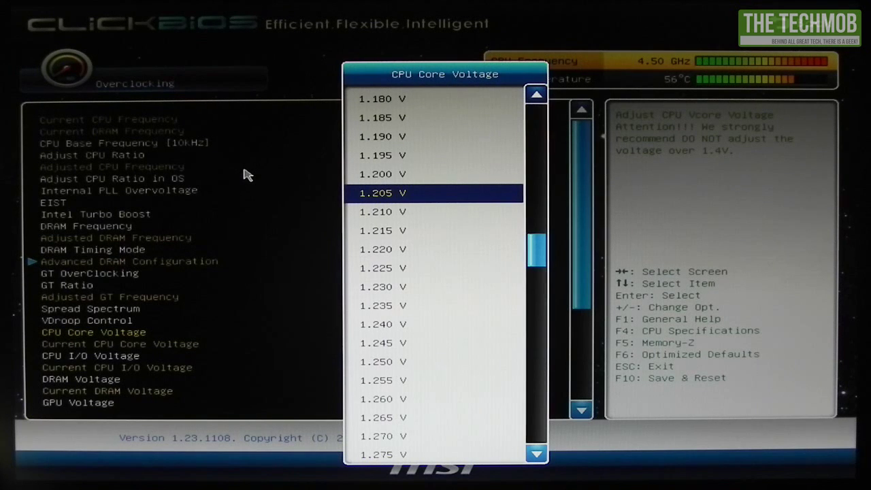
{"action": "key", "text": "Up"}
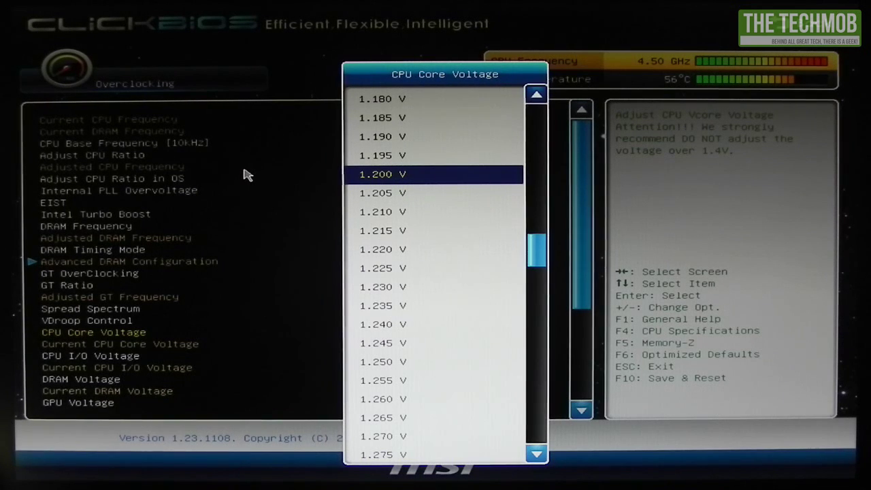
Step: Examine the higher CPU Core Voltage choices from 1.200 V up to 1.290 V
{"action": "key", "text": "Down"}
{"action": "key", "text": "Down"}
{"action": "key", "text": "Down"}
{"action": "key", "text": "Down"}
{"action": "key", "text": "Down"}
{"action": "key", "text": "Down"}
{"action": "key", "text": "Down"}
{"action": "key", "text": "Down"}
{"action": "key", "text": "Down"}
{"action": "key", "text": "Down"}
{"action": "key", "text": "Down"}
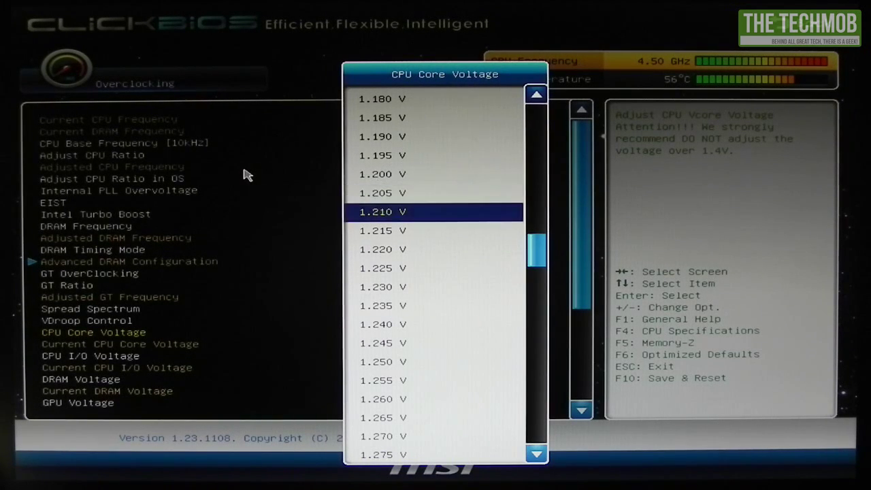
{"action": "key", "text": "Down"}
{"action": "key", "text": "Down"}
{"action": "key", "text": "Down"}
{"action": "key", "text": "Down"}
{"action": "key", "text": "Down"}
{"action": "key", "text": "Down"}
{"action": "key", "text": "Down"}
{"action": "key", "text": "Down"}
{"action": "key", "text": "Down"}
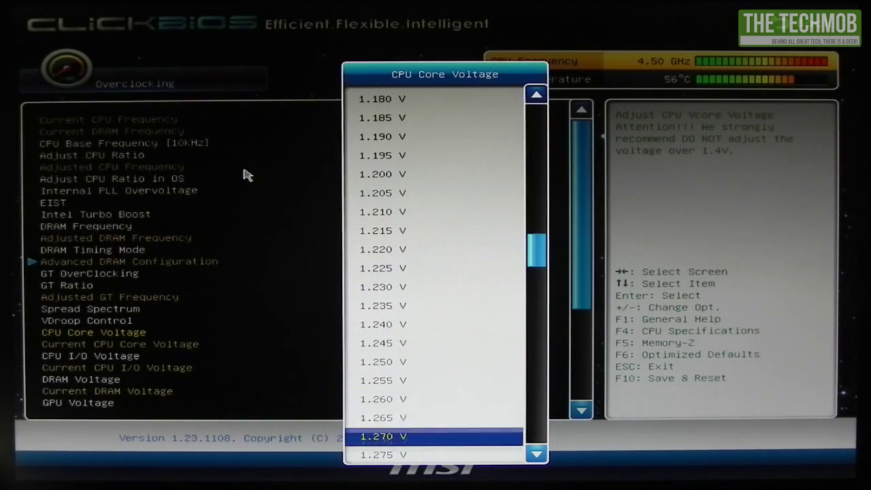
{"action": "key", "text": "Up"}
{"action": "key", "text": "Up"}
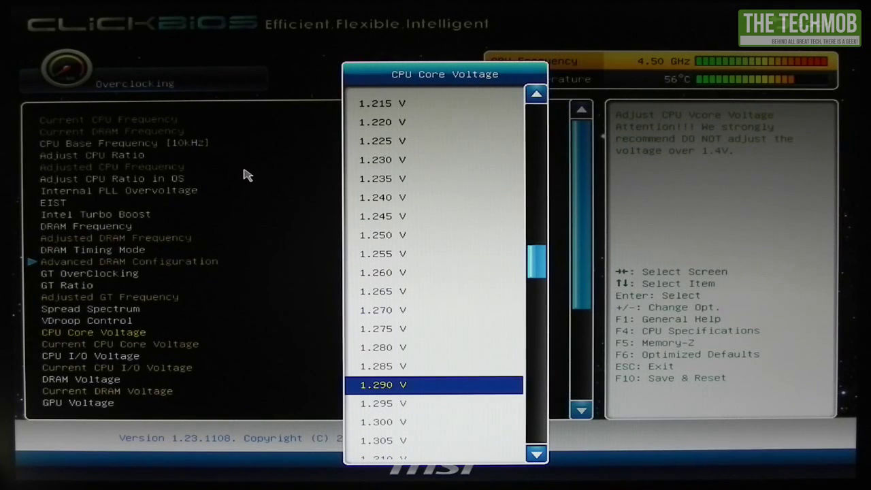
Step: Look over the voltages between 1.270 V and 1.290 V, and confirm 1.290 V as the CPU Core Voltage
{"action": "key", "text": "Up"}
{"action": "key", "text": "Up"}
{"action": "key", "text": "Up"}
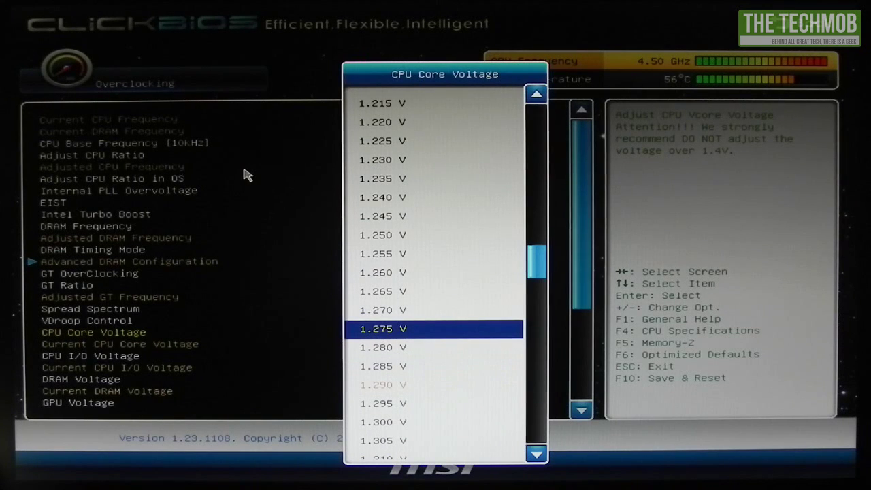
{"action": "key", "text": "Up"}
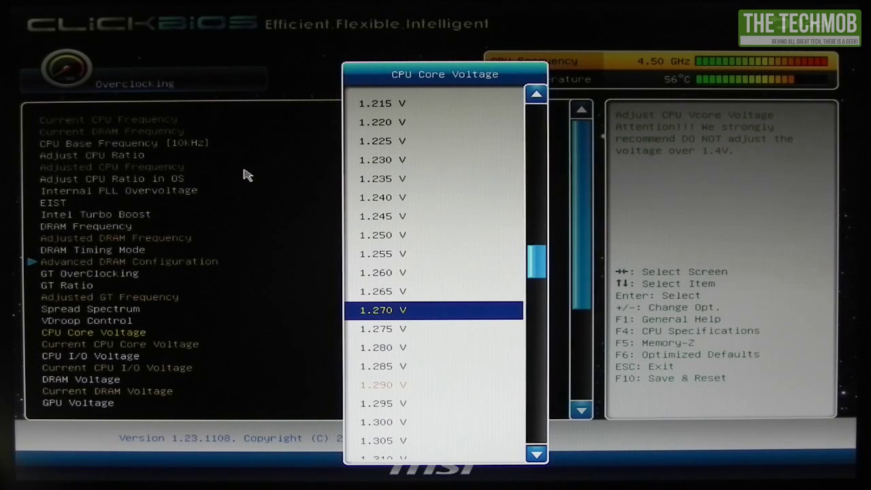
{"action": "key", "text": "Down"}
{"action": "key", "text": "Down"}
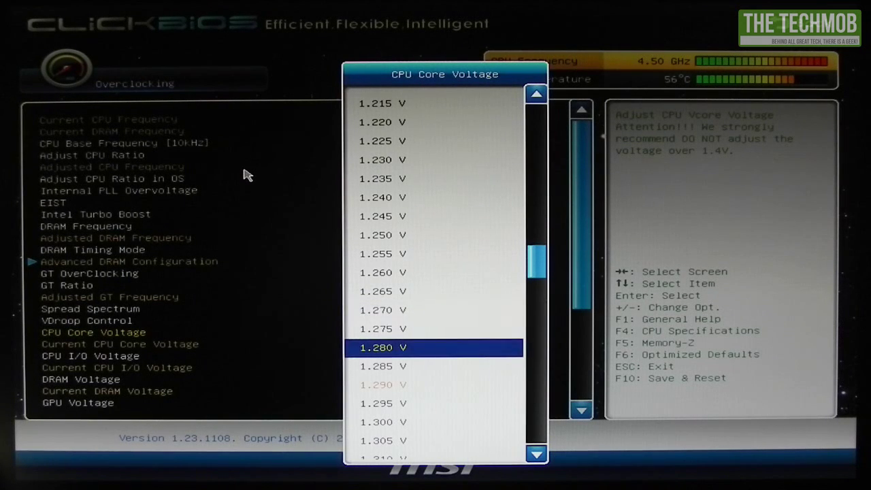
{"action": "key", "text": "Down"}
{"action": "key", "text": "Down"}
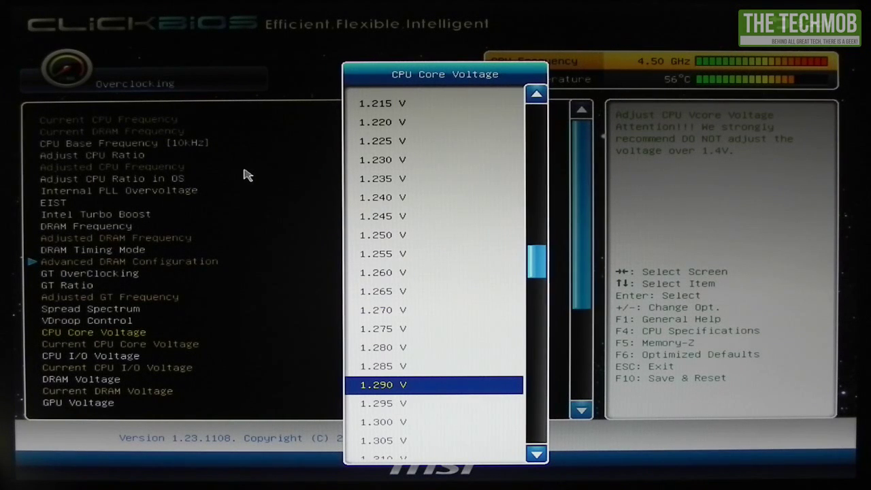
{"action": "key", "text": "Return"}
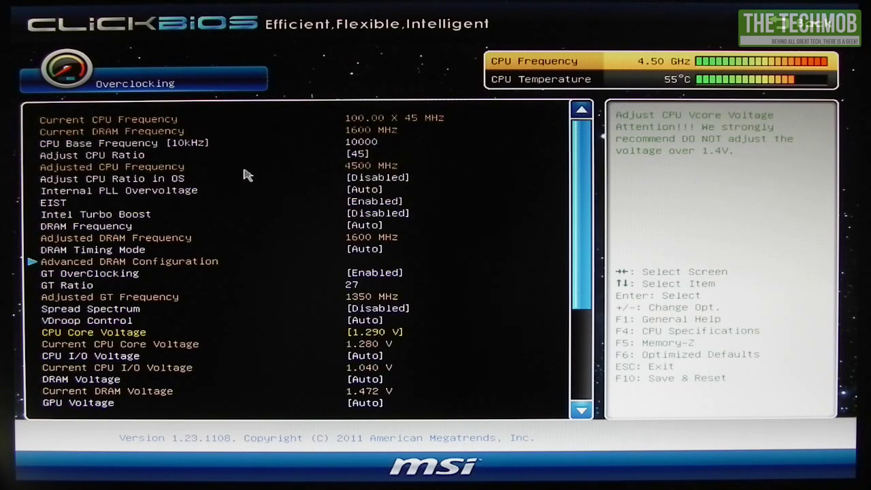
Step: Look through the remaining Overclocking settings below CPU Core Voltage, down to CPU Specifications and MEMORY-Z
{"action": "key", "text": "Down"}
{"action": "key", "text": "Down"}
{"action": "key", "text": "Down"}
{"action": "key", "text": "Down"}
{"action": "key", "text": "Down"}
{"action": "key", "text": "Down"}
{"action": "key", "text": "Down"}
{"action": "key", "text": "Down"}
{"action": "key", "text": "Down"}
{"action": "key", "text": "Down"}
{"action": "key", "text": "Down"}
{"action": "key", "text": "Down"}
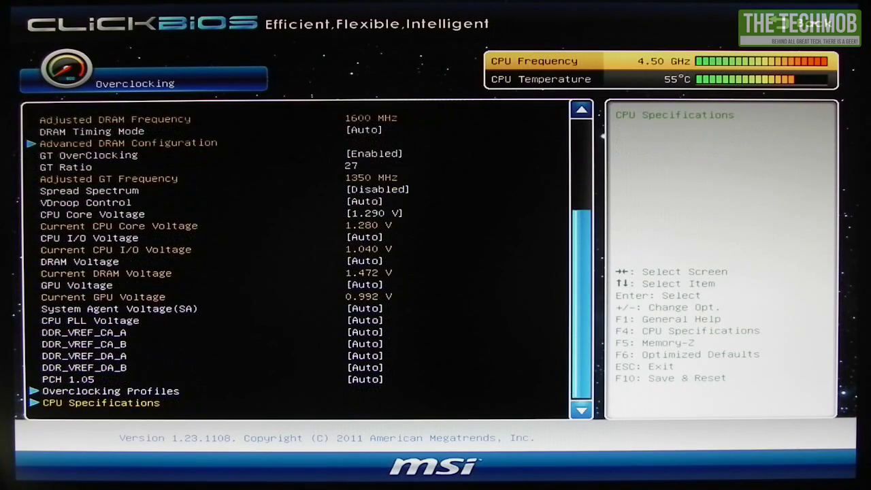
{"action": "key", "text": "Down"}
Step: Review the DRAM, GPU, System Agent and DDR_VREF voltage settings in the Overclocking list
{"action": "key", "text": "Up"}
{"action": "key", "text": "Up"}
{"action": "key", "text": "Up"}
{"action": "key", "text": "Up"}
{"action": "key", "text": "Up"}
{"action": "key", "text": "Up"}
{"action": "key", "text": "Up"}
{"action": "key", "text": "Up"}
{"action": "key", "text": "Up"}
{"action": "key", "text": "Up"}
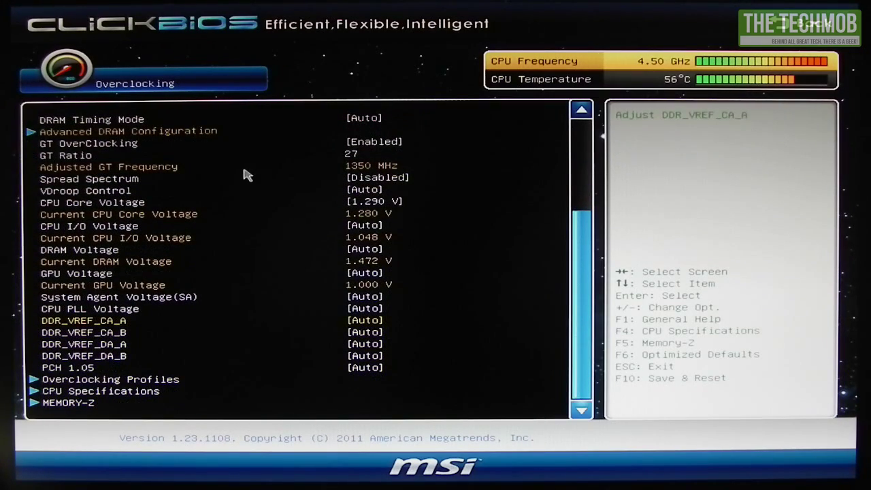
{"action": "key", "text": "Up"}
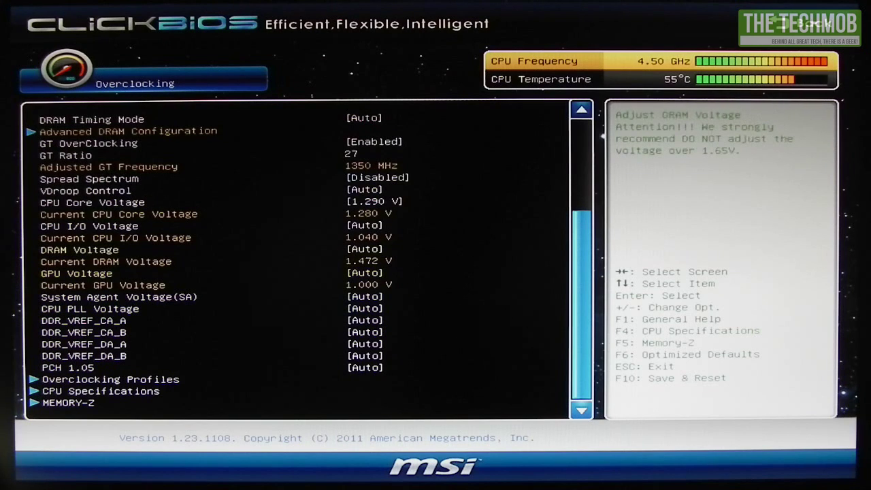
{"action": "key", "text": "Up"}
{"action": "key", "text": "Up"}
{"action": "key", "text": "Up"}
{"action": "key", "text": "Up"}
{"action": "key", "text": "Up"}
{"action": "key", "text": "Up"}
{"action": "key", "text": "Up"}
{"action": "key", "text": "Up"}
{"action": "key", "text": "Up"}
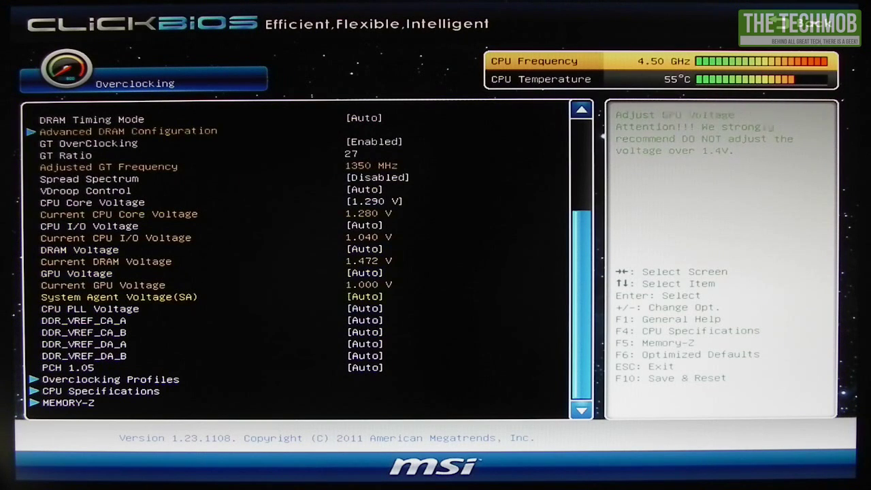
Step: Look over the end of the Overclocking list through CPU Features, and return to CPU Base Frequency at its start
{"action": "key", "text": "Up"}
{"action": "key", "text": "Up"}
{"action": "key", "text": "Up"}
{"action": "key", "text": "Up"}
{"action": "key", "text": "Up"}
{"action": "key", "text": "Up"}
{"action": "key", "text": "Up"}
{"action": "key", "text": "Up"}
{"action": "key", "text": "Up"}
{"action": "key", "text": "Up"}
{"action": "key", "text": "Up"}
{"action": "key", "text": "Up"}
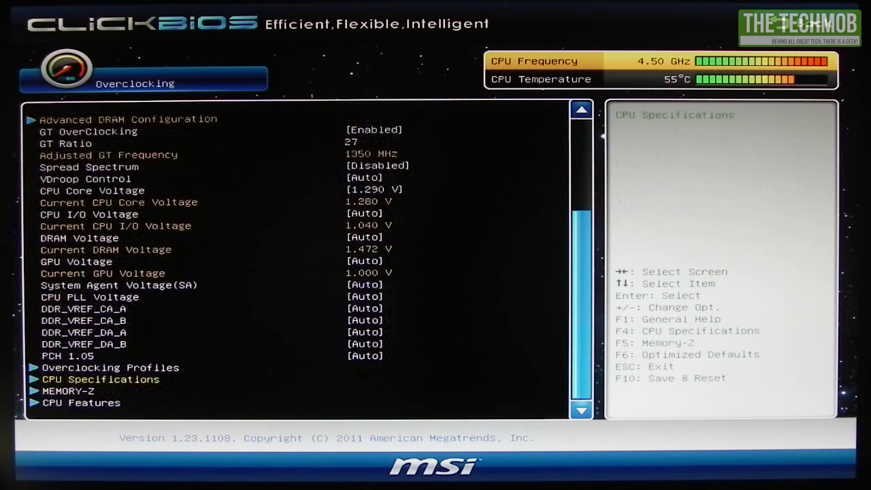
{"action": "key", "text": "Down"}
{"action": "key", "text": "Down"}
{"action": "key", "text": "Down"}
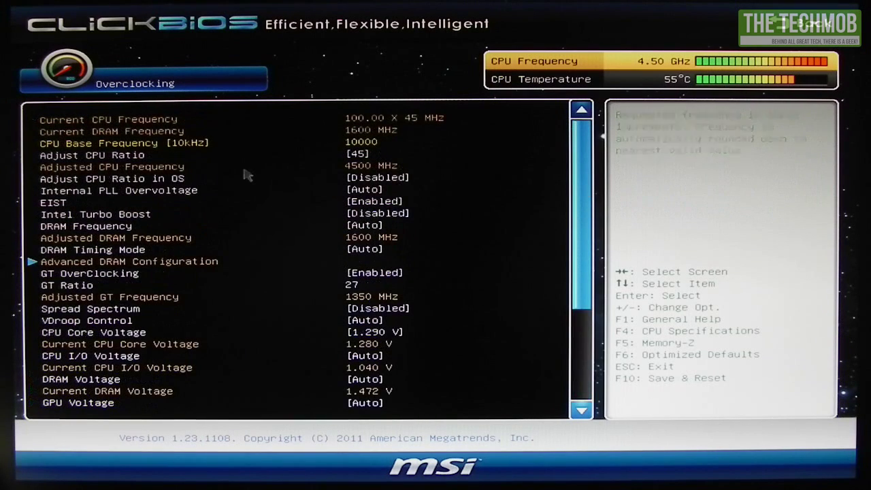